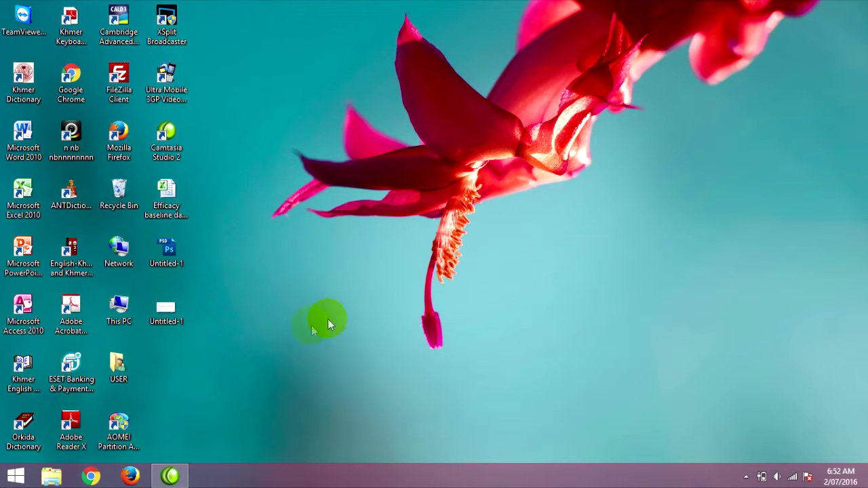
Create a new folder named temp0 at the root of OS (C:), then bring up the Start screen.
{"action": "double_click", "coordinate": [110, 324]}
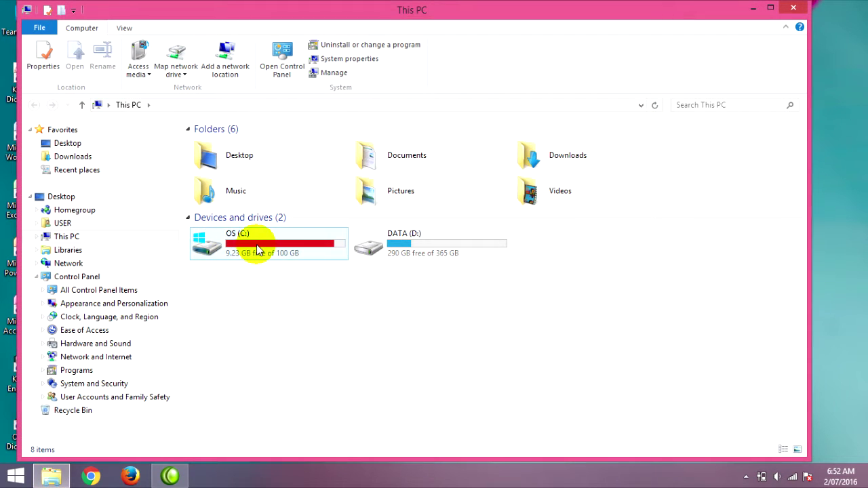
{"action": "double_click", "coordinate": [257, 248]}
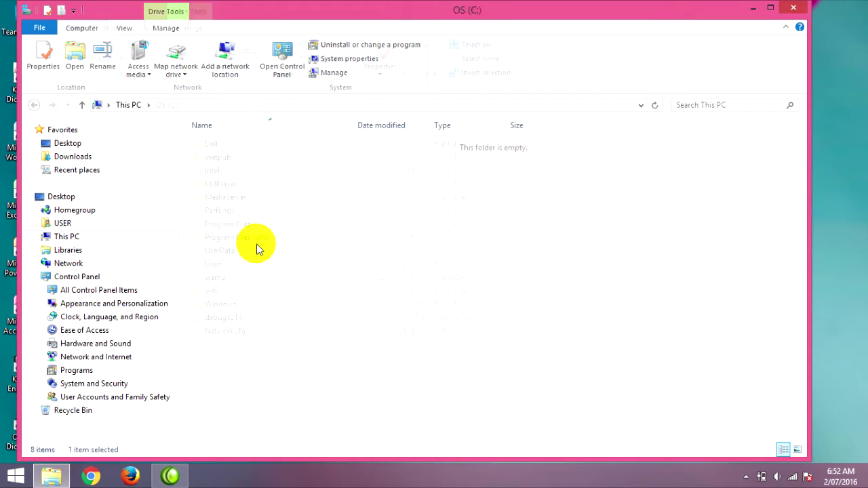
{"action": "right_click", "coordinate": [215, 373]}
{"action": "mouse_move", "coordinate": [369, 352]}
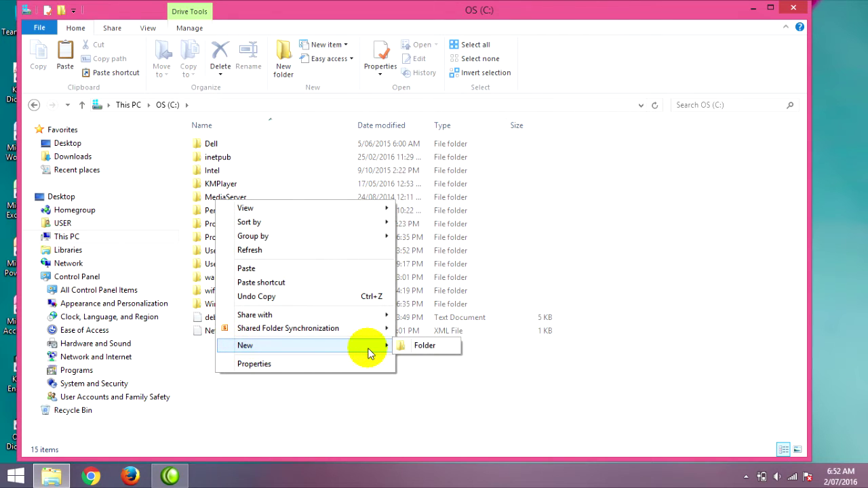
{"action": "left_click", "coordinate": [426, 346]}
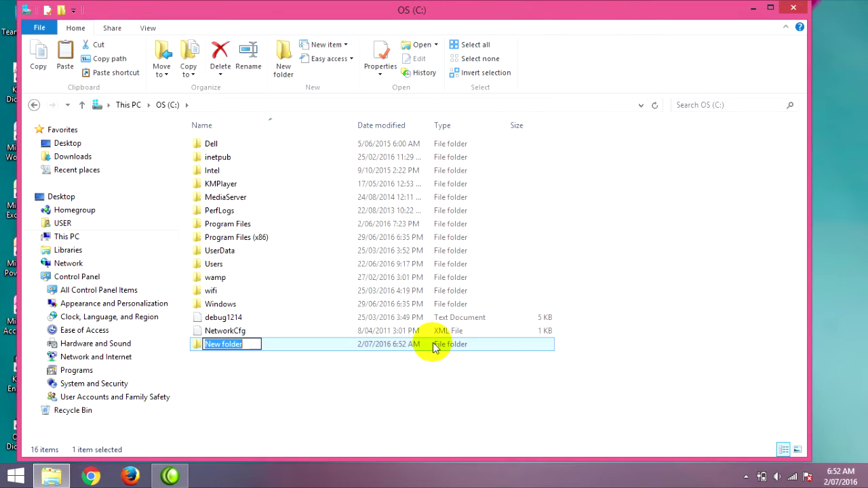
{"action": "type", "text": "temp"}
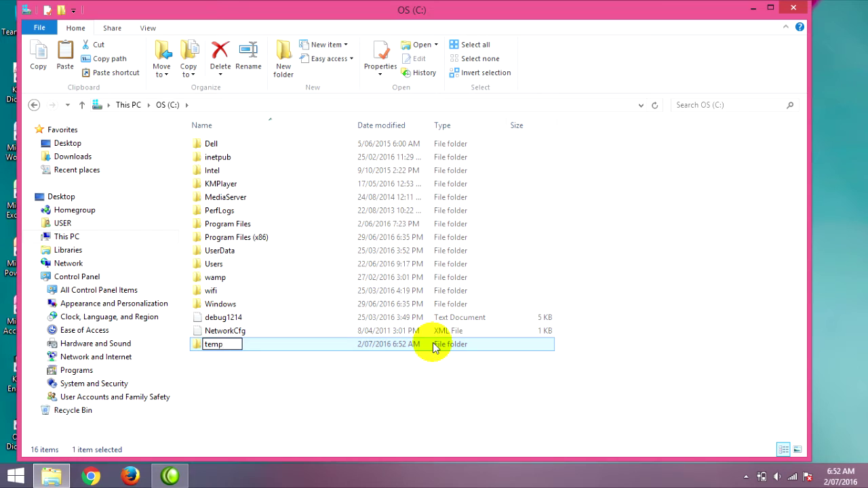
{"action": "type", "text": "0"}
{"action": "key", "text": "Return"}
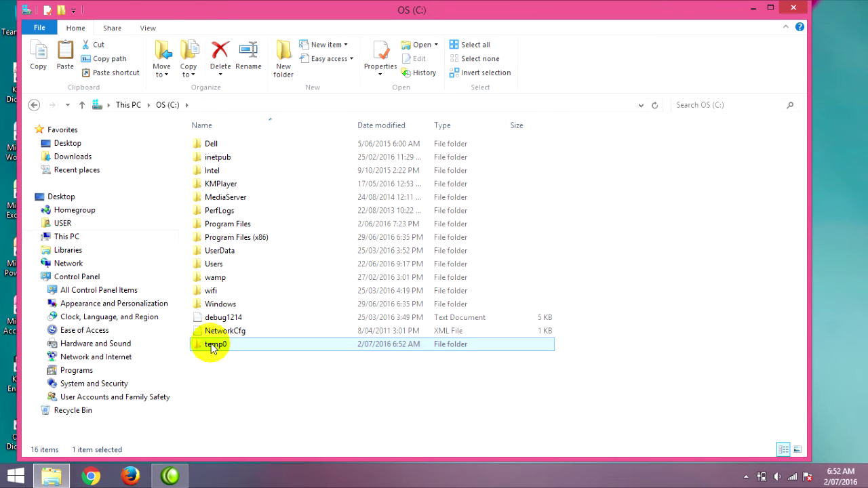
{"action": "left_click", "coordinate": [277, 400]}
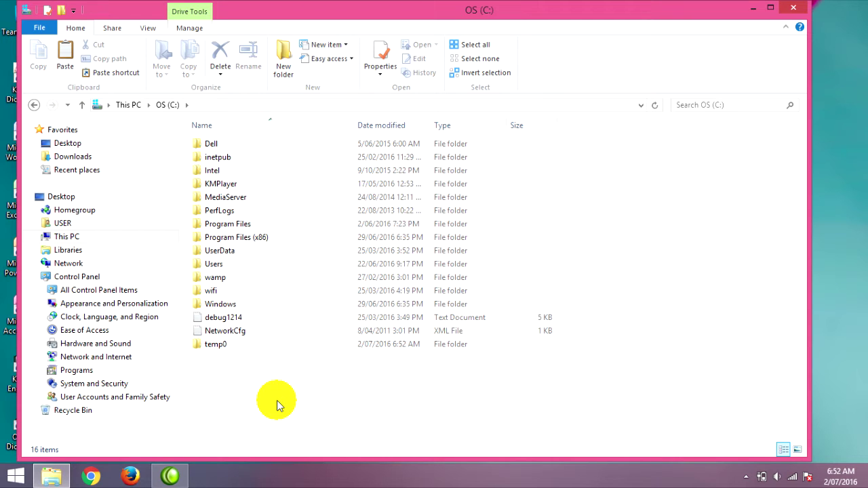
{"action": "left_click", "coordinate": [14, 477]}
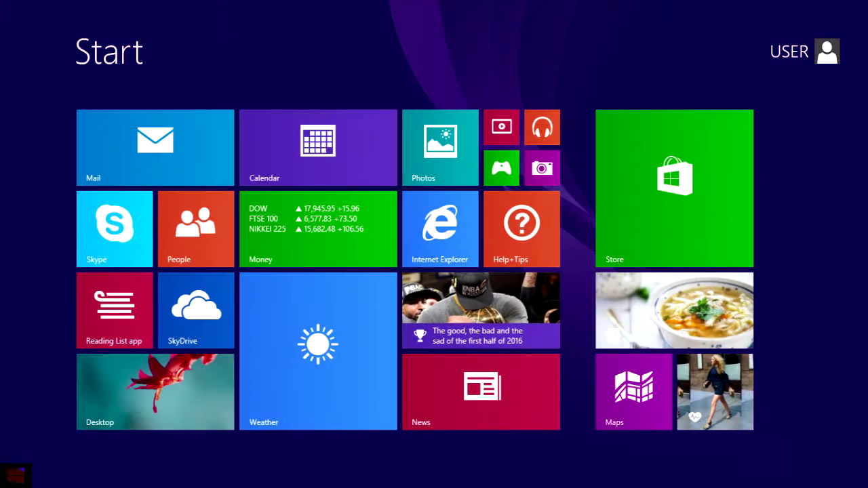
Launch Regedit from the Win+R Run dialog to open Registry Editor.
{"action": "type", "text": "Run"}
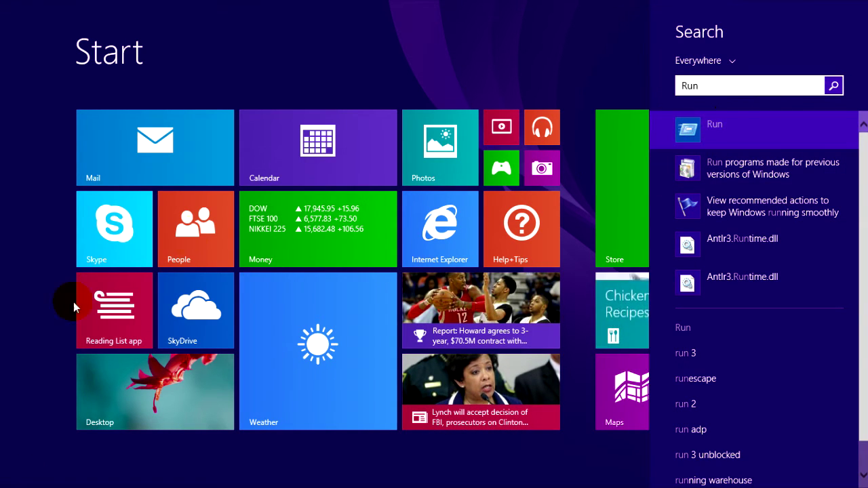
{"action": "left_click", "coordinate": [141, 390]}
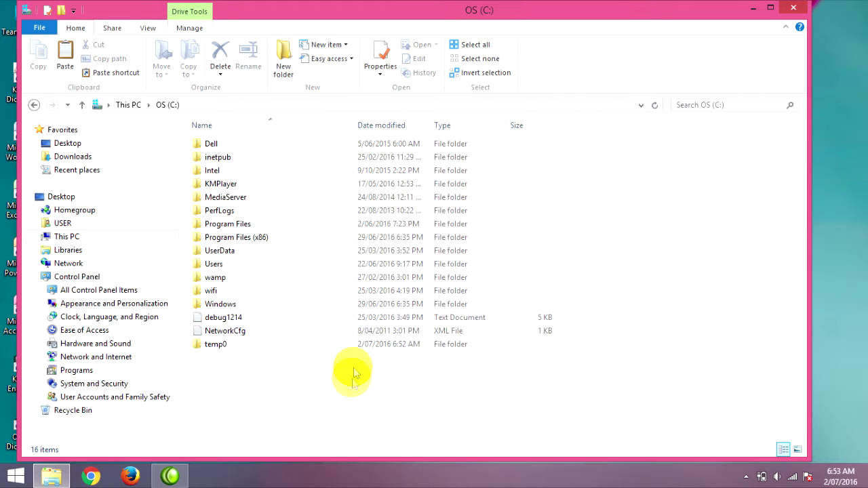
{"action": "key", "text": "super+r"}
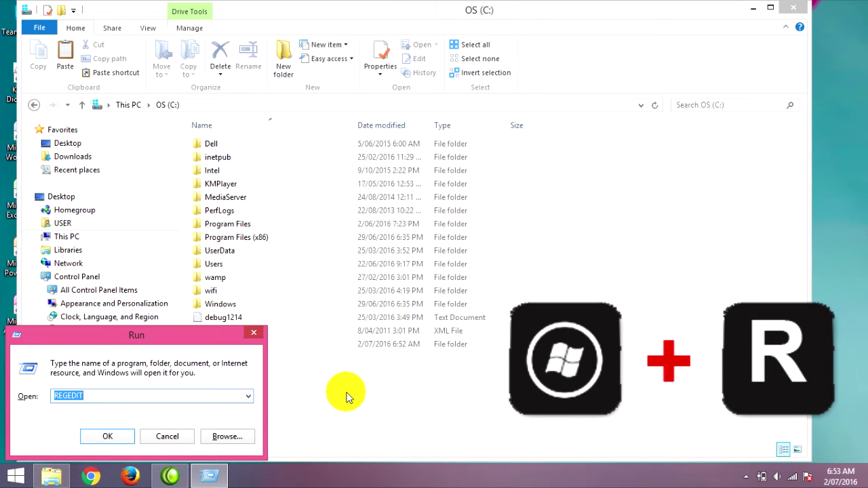
{"action": "type", "text": "Reg"}
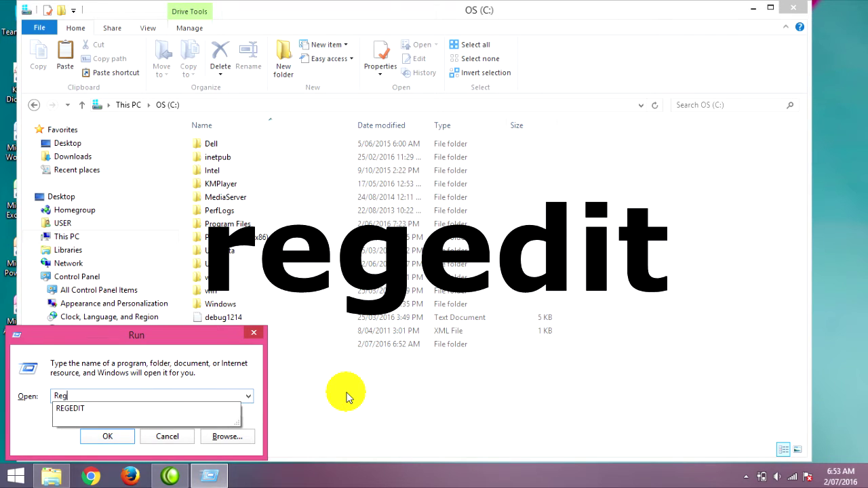
{"action": "type", "text": "edit"}
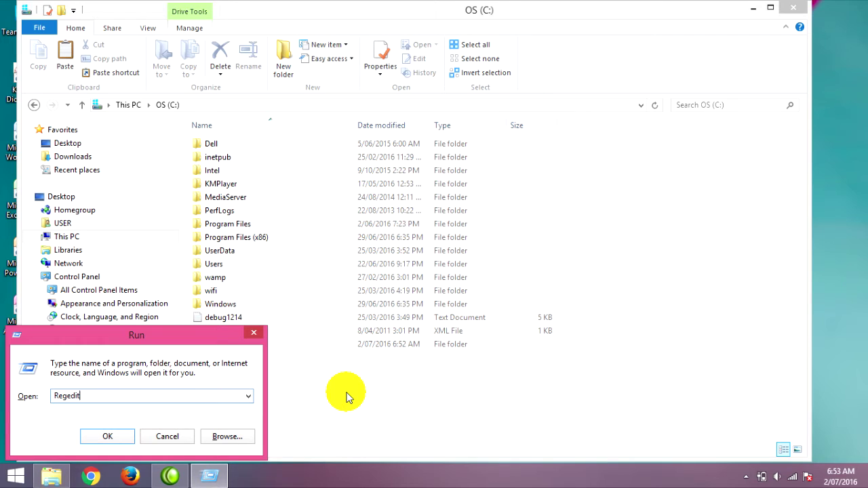
{"action": "key", "text": "Return"}
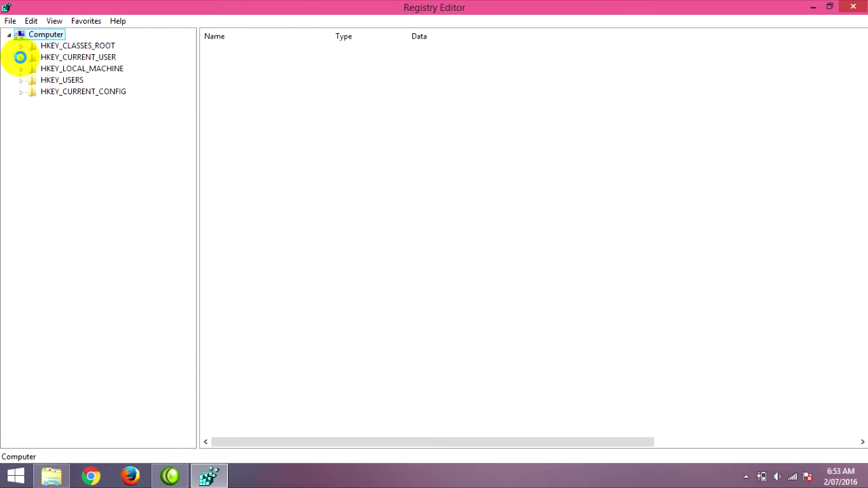
Navigate to HKEY_CURRENT_USER\Software\Microsoft\Office\14.0\Outlook\Security to list its values.
{"action": "left_click", "coordinate": [20, 57]}
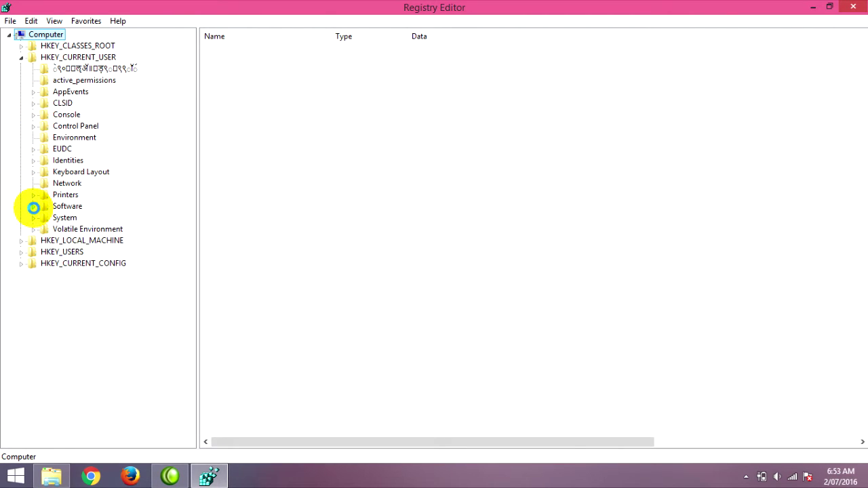
{"action": "left_click", "coordinate": [33, 207]}
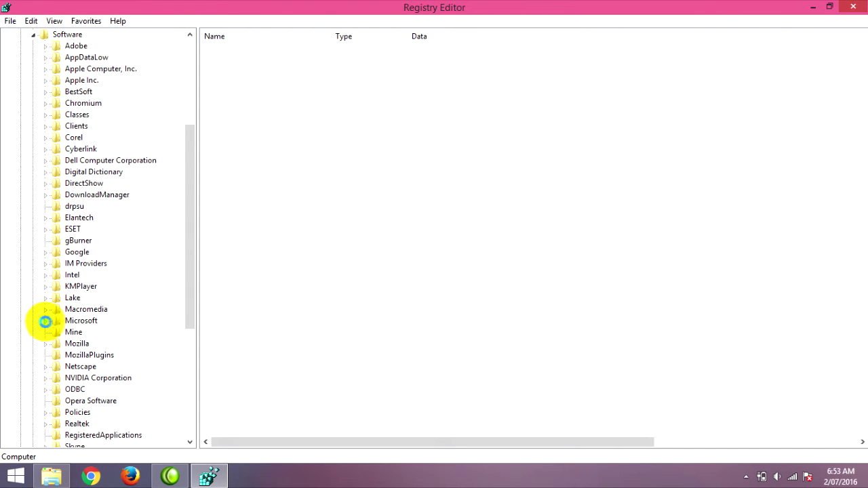
{"action": "left_click", "coordinate": [46, 321]}
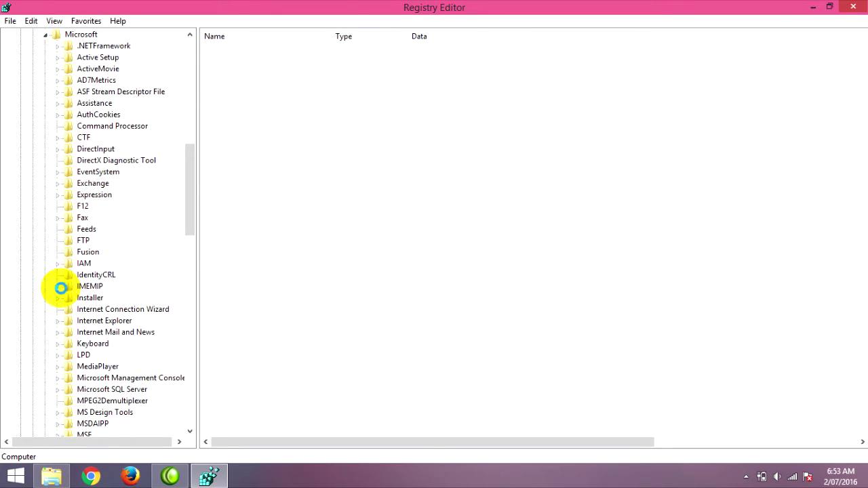
{"action": "left_click_drag", "start_coordinate": [189, 210], "coordinate": [187, 265]}
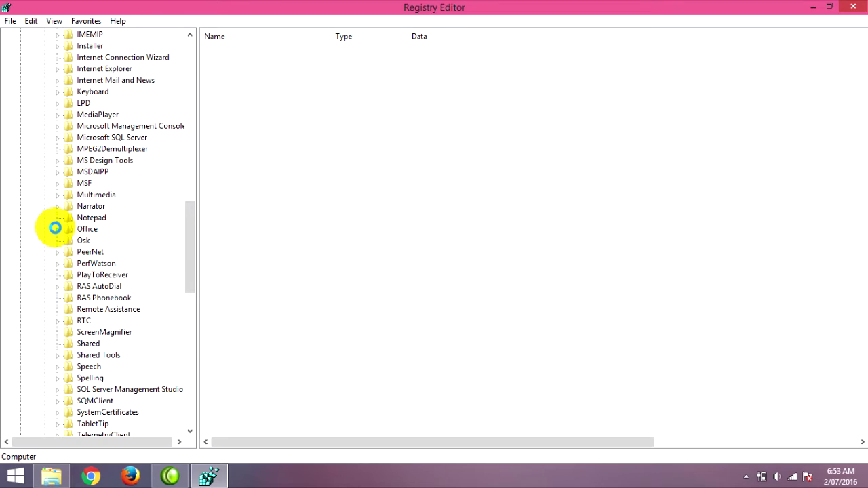
{"action": "left_click", "coordinate": [56, 228]}
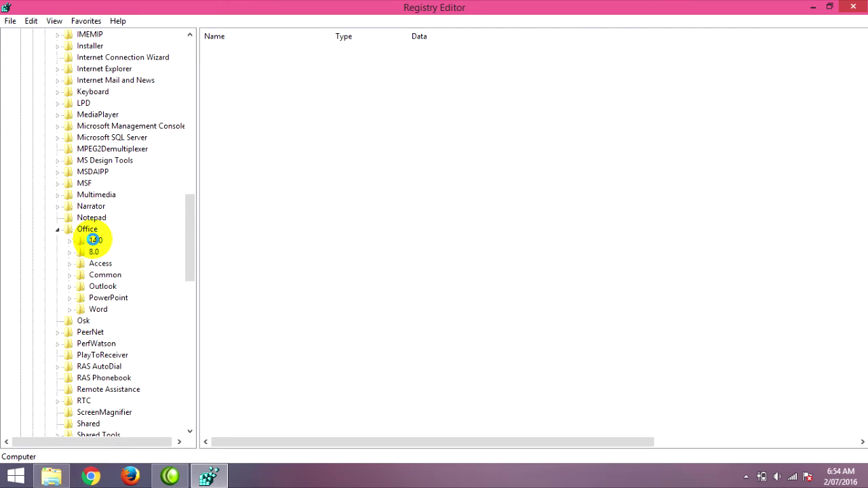
{"action": "left_click", "coordinate": [68, 241]}
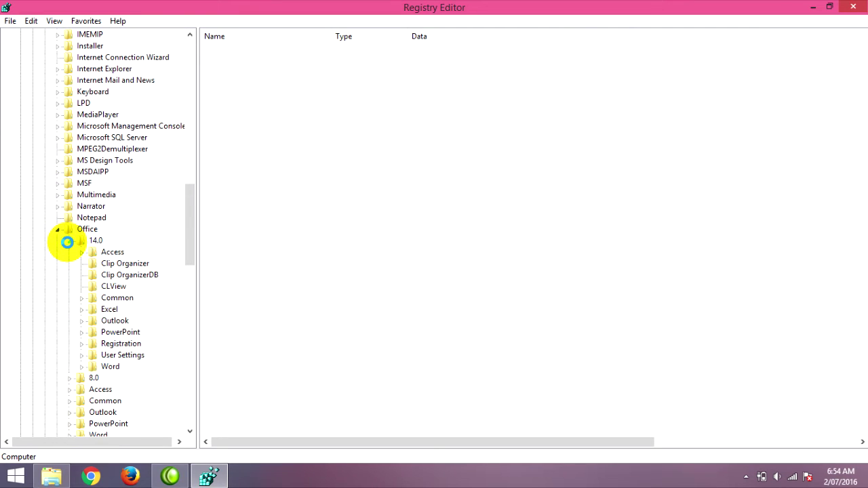
{"action": "left_click", "coordinate": [81, 320]}
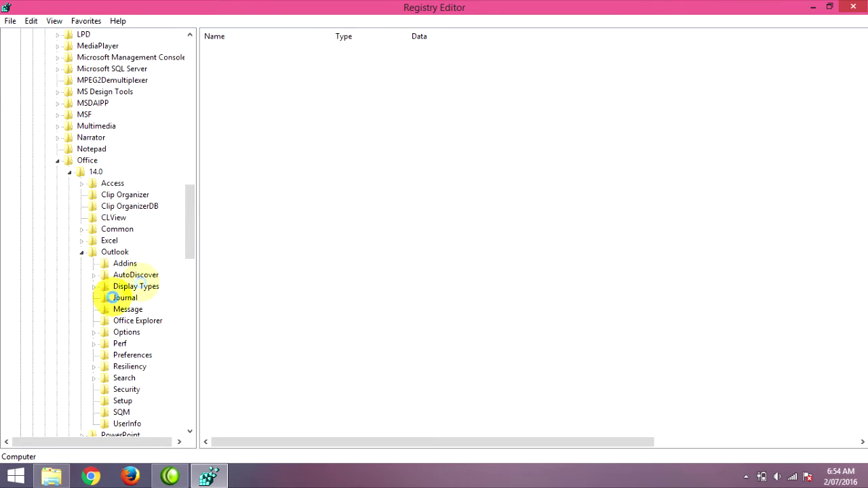
{"action": "left_click_drag", "start_coordinate": [185, 237], "coordinate": [187, 267]}
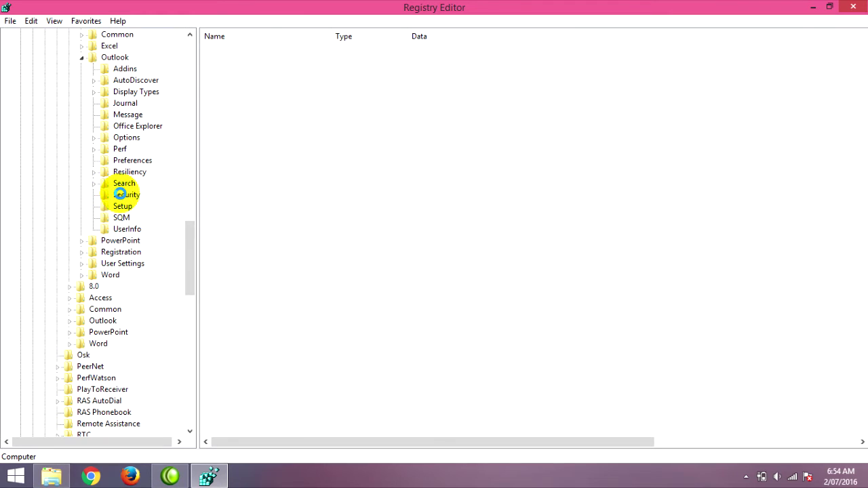
{"action": "left_click", "coordinate": [120, 196]}
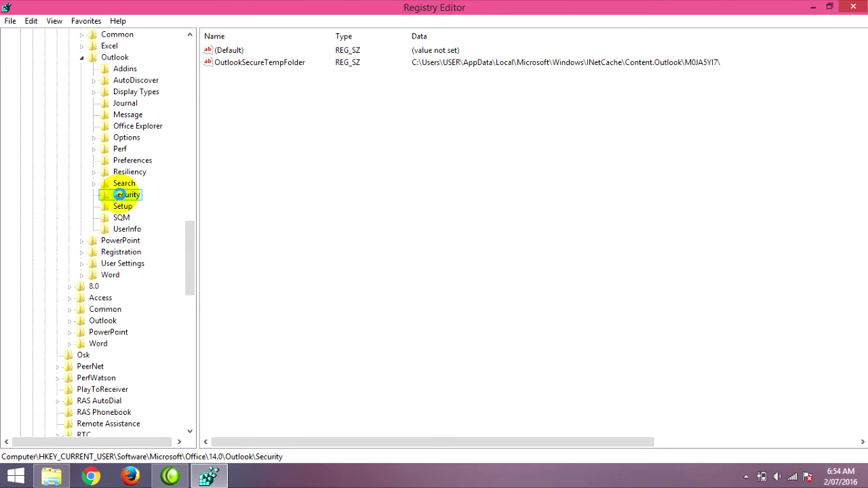
Open the OutlookSecureTempFolder value in Edit String, then switch to File Explorer on C:.
{"action": "left_click", "coordinate": [265, 63]}
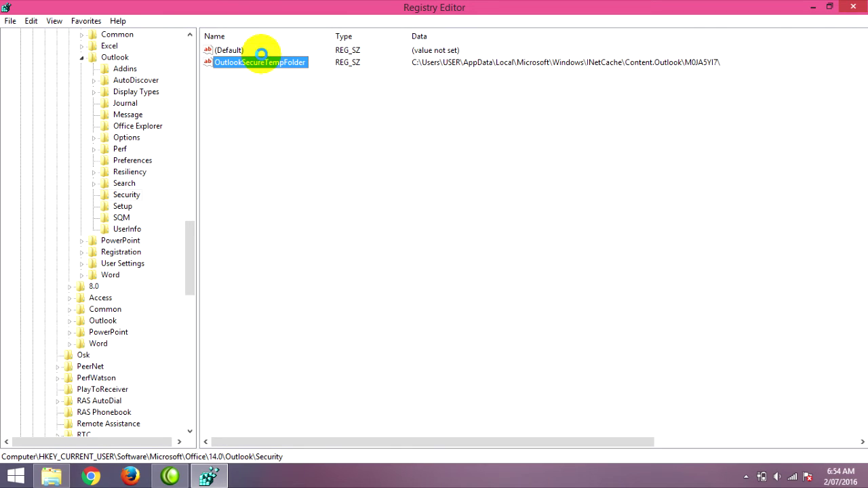
{"action": "right_click", "coordinate": [261, 62]}
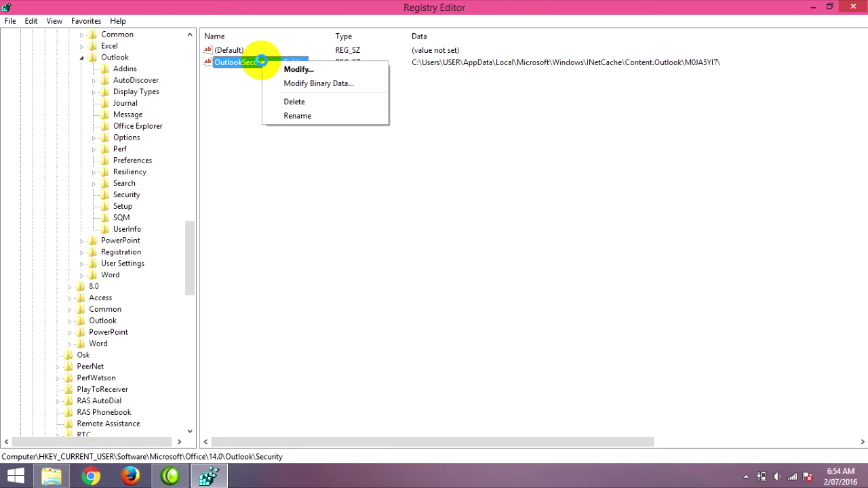
{"action": "left_click", "coordinate": [299, 69]}
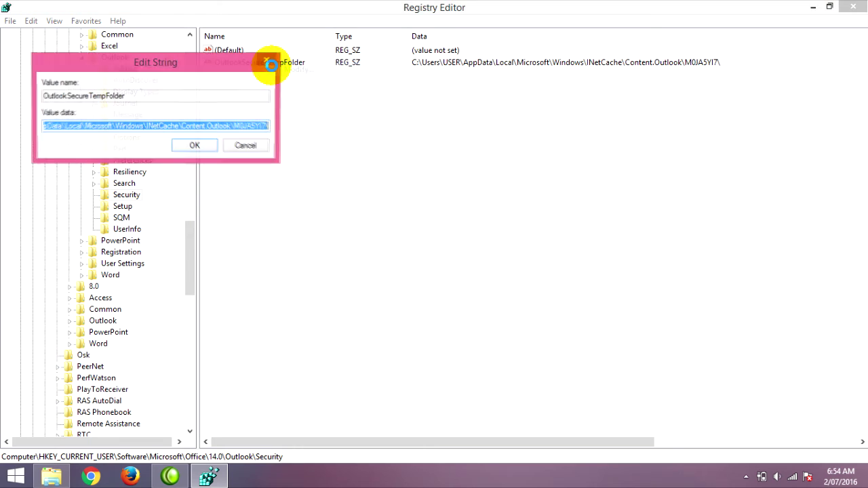
{"action": "left_click_drag", "start_coordinate": [194, 60], "coordinate": [407, 84]}
{"action": "left_click", "coordinate": [381, 149]}
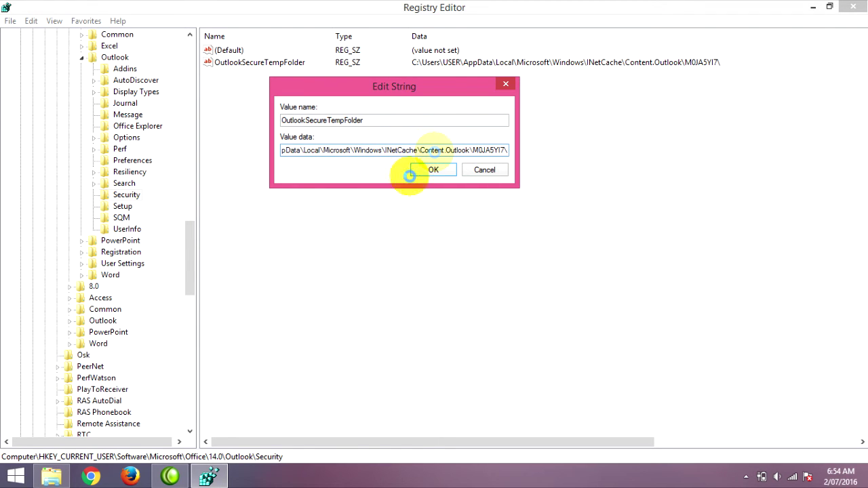
{"action": "left_click", "coordinate": [57, 474]}
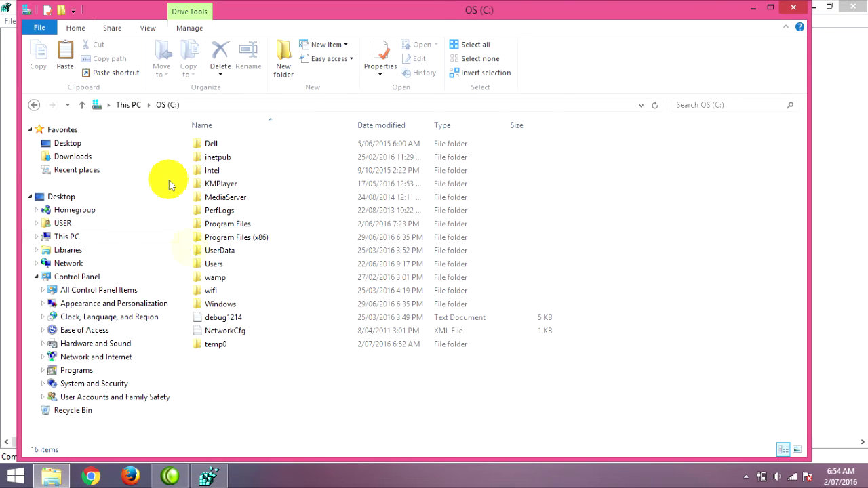
Copy the temp0 folder's path C:\temp0 and return to Registry Editor.
{"action": "double_click", "coordinate": [221, 345]}
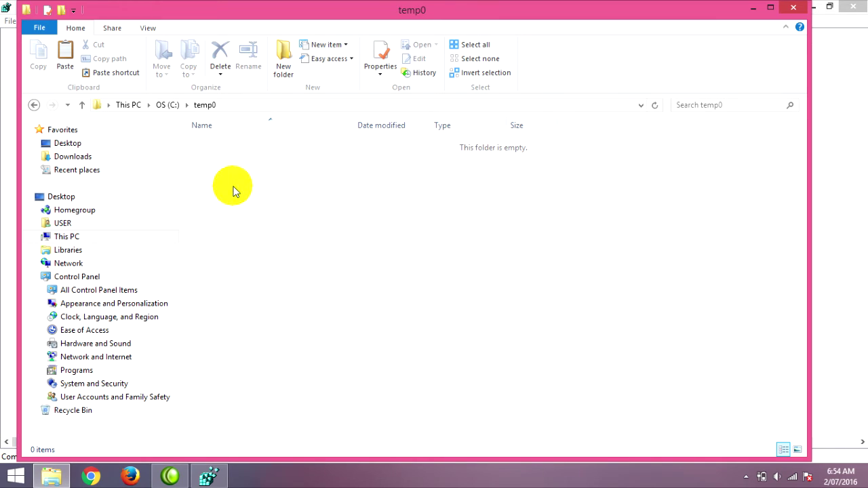
{"action": "left_click", "coordinate": [266, 101]}
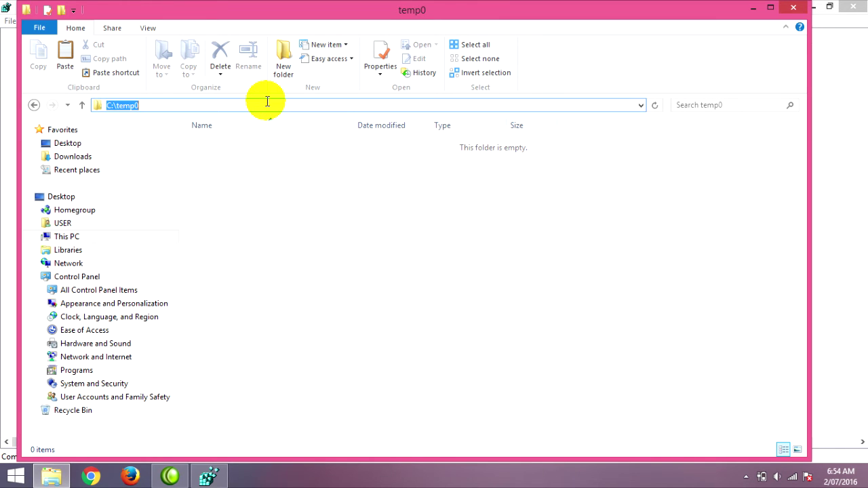
{"action": "right_click", "coordinate": [134, 103]}
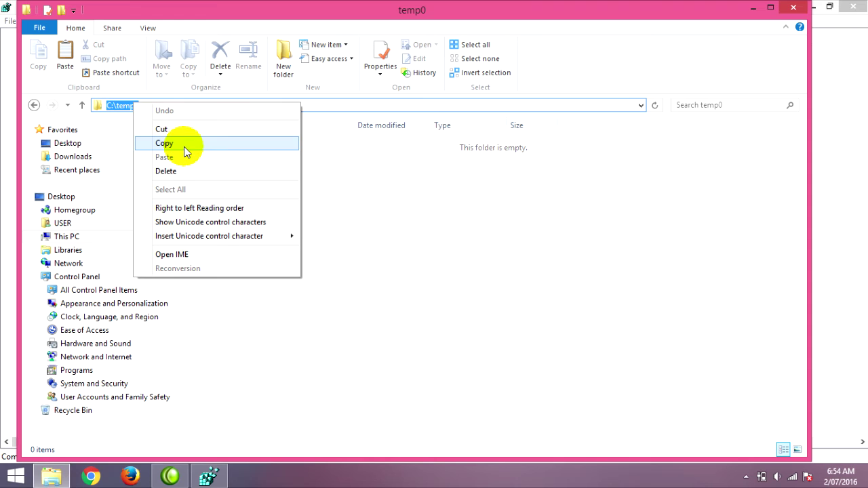
{"action": "left_click", "coordinate": [182, 144]}
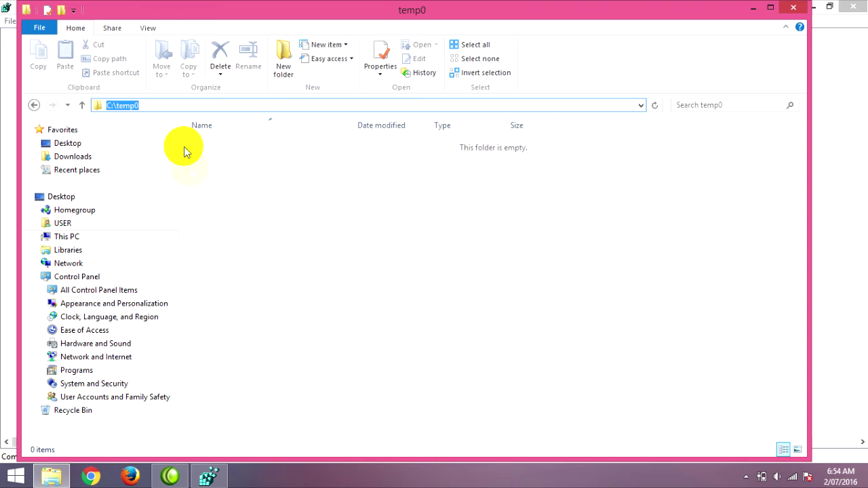
{"action": "left_click", "coordinate": [208, 477]}
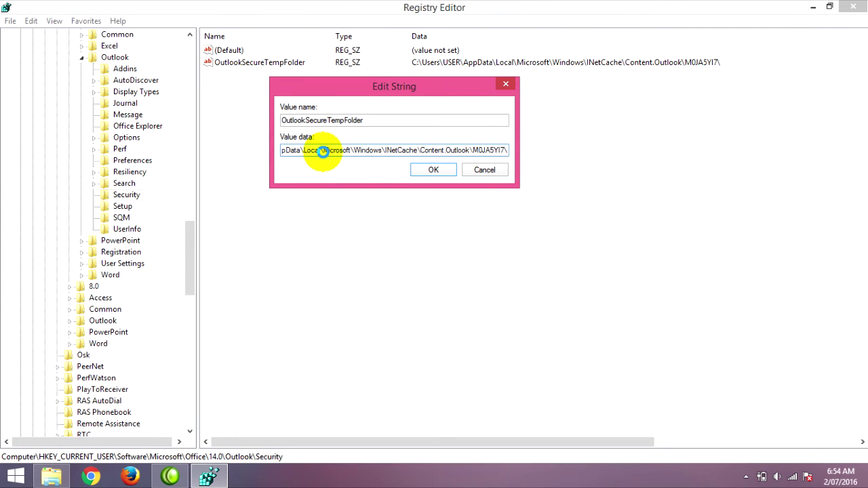
Replace the old INetCache path with the pasted C:\temp0 and confirm the edit.
{"action": "left_click", "coordinate": [503, 149]}
{"action": "left_click_drag", "start_coordinate": [503, 149], "coordinate": [242, 146]}
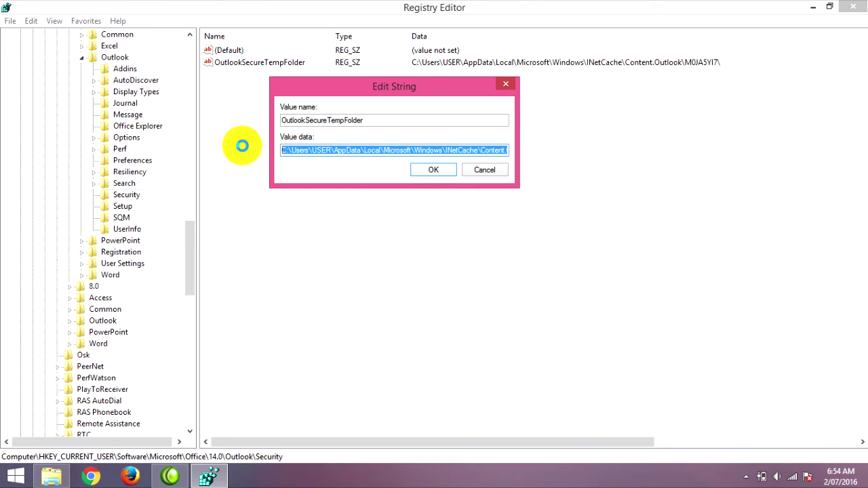
{"action": "key", "text": "BackSpace"}
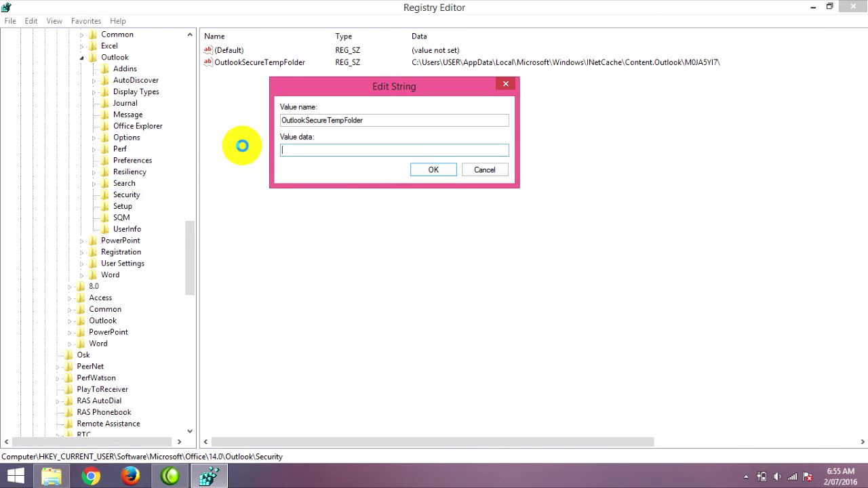
{"action": "key", "text": "ctrl+v"}
{"action": "left_click", "coordinate": [427, 169]}
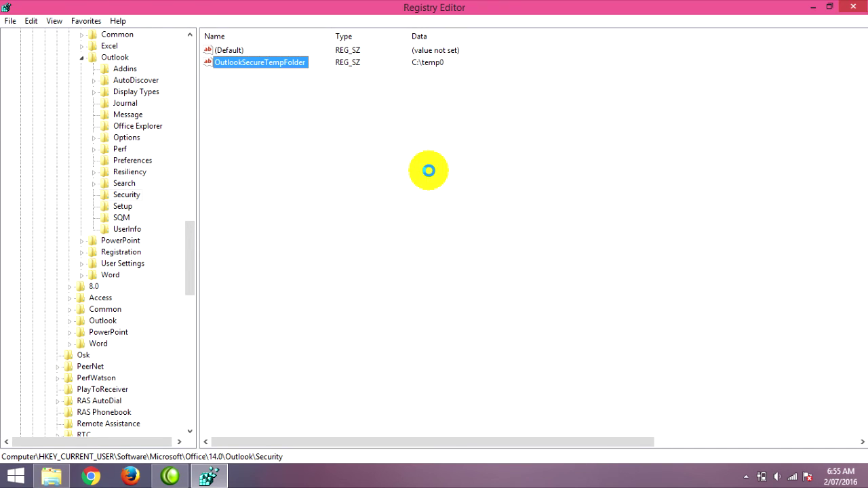
{"action": "left_click", "coordinate": [279, 86]}
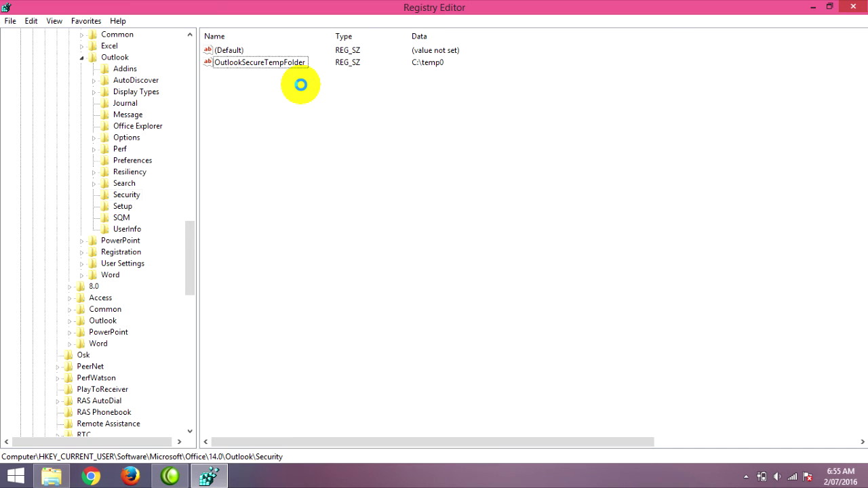
Close Registry Editor and the temp0 File Explorer window.
{"action": "mouse_move", "coordinate": [847, 6]}
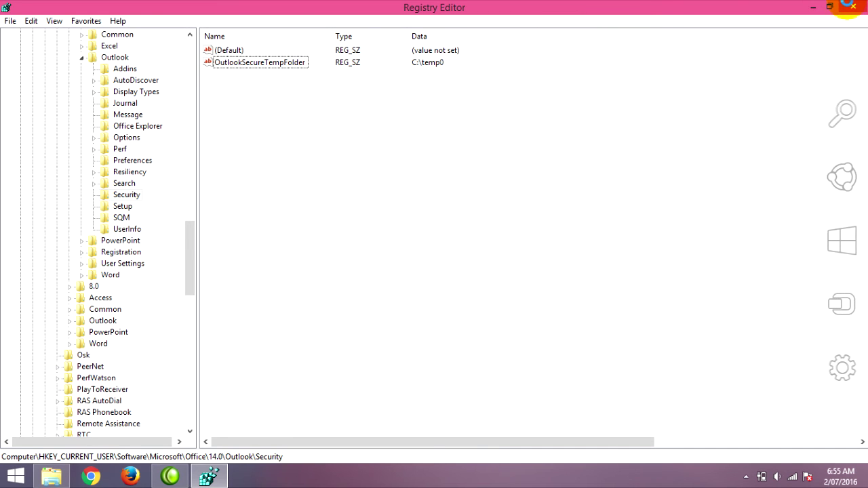
{"action": "left_click", "coordinate": [852, 6]}
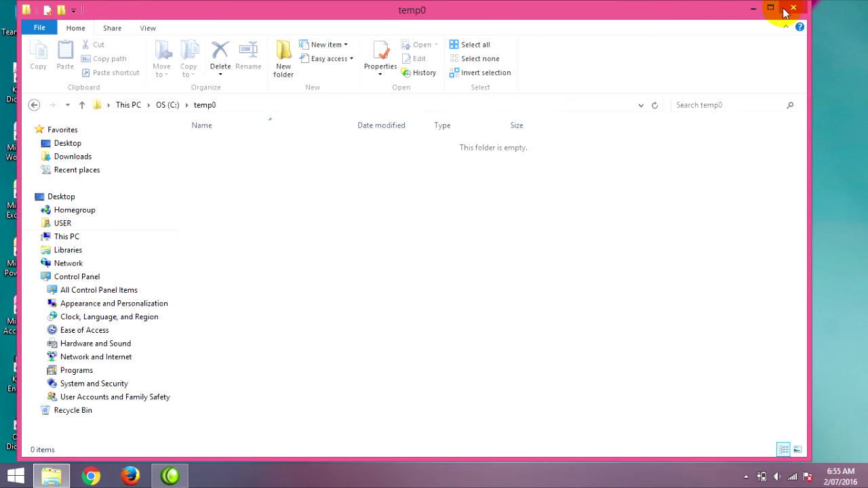
{"action": "left_click", "coordinate": [794, 8]}
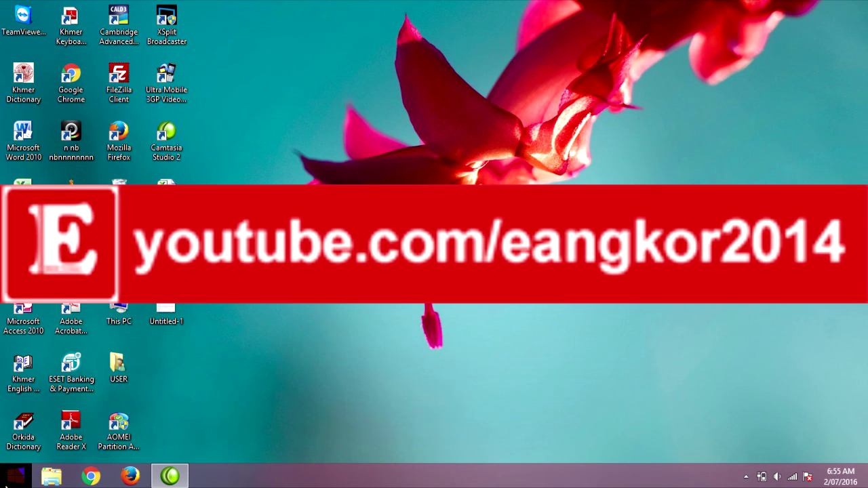
Restart the PC from the Charms Settings power options.
{"action": "mouse_move", "coordinate": [865, 485]}
{"action": "left_click", "coordinate": [840, 369]}
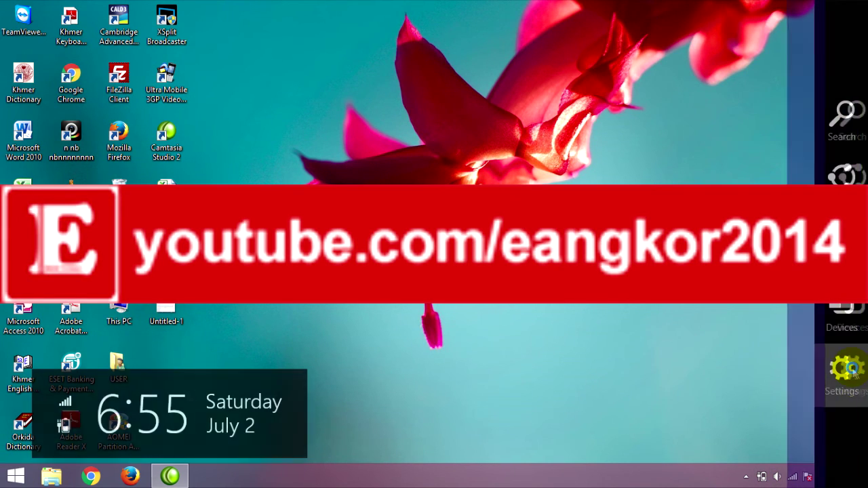
{"action": "left_click", "coordinate": [762, 393]}
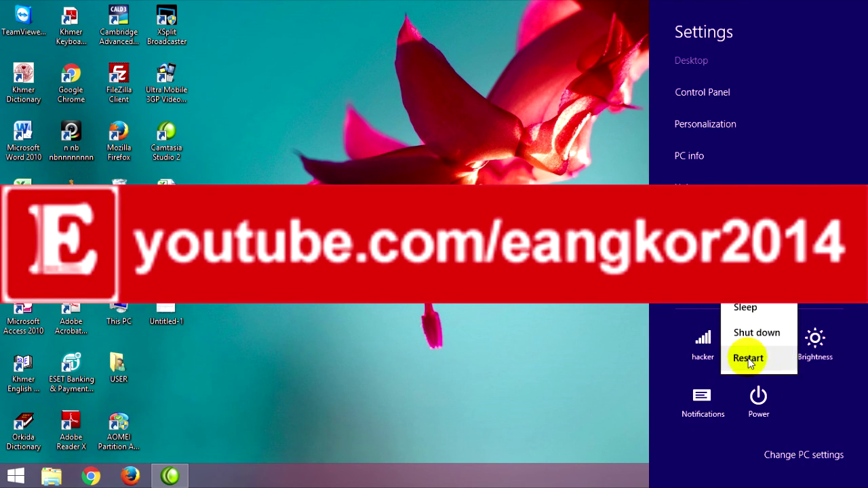
{"action": "left_click", "coordinate": [491, 348]}
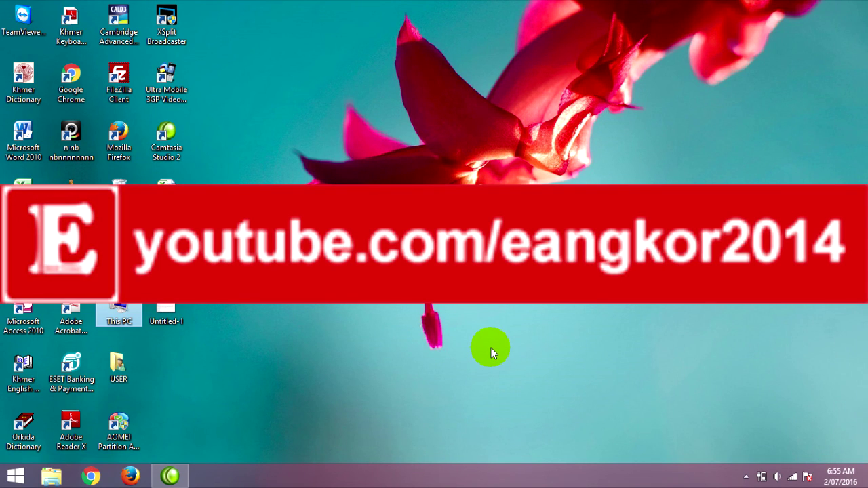